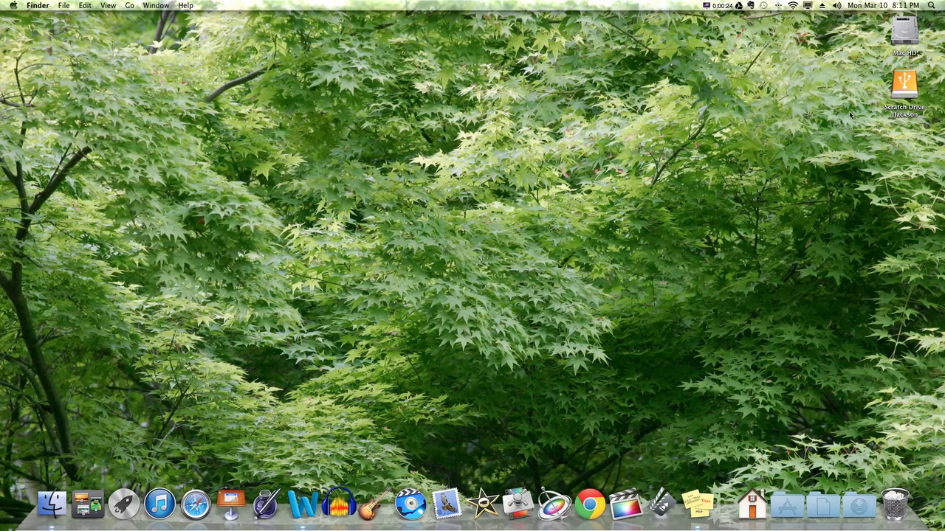
- Open Mac HD and the scratch drive in separate windows and arrange them side by side
{"action": "double_click", "coordinate": [904, 33]}
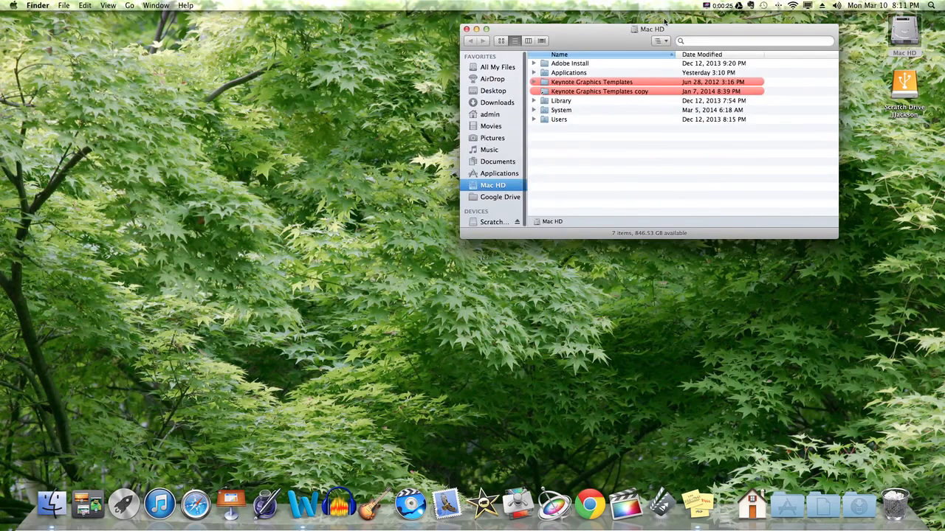
{"action": "left_click_drag", "start_coordinate": [681, 29], "coordinate": [282, 22]}
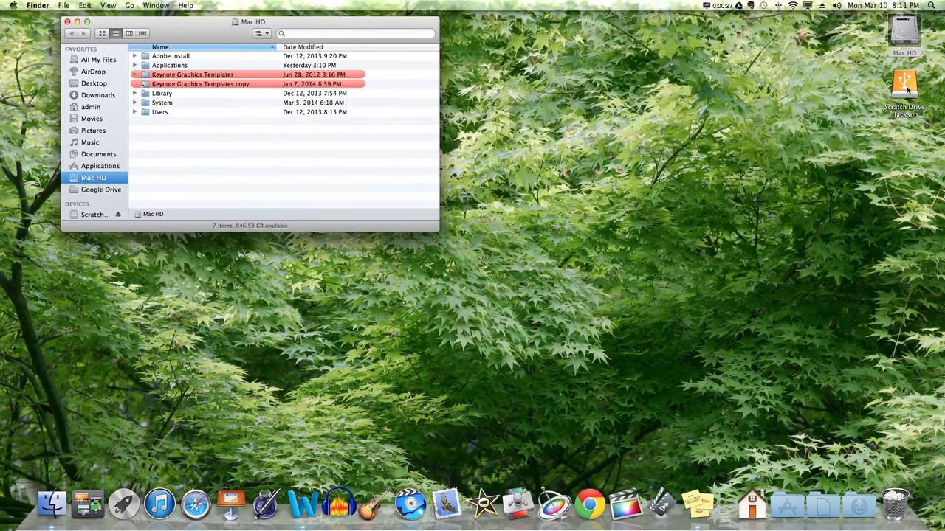
{"action": "double_click", "coordinate": [908, 88]}
{"action": "left_click_drag", "start_coordinate": [396, 36], "coordinate": [641, 44]}
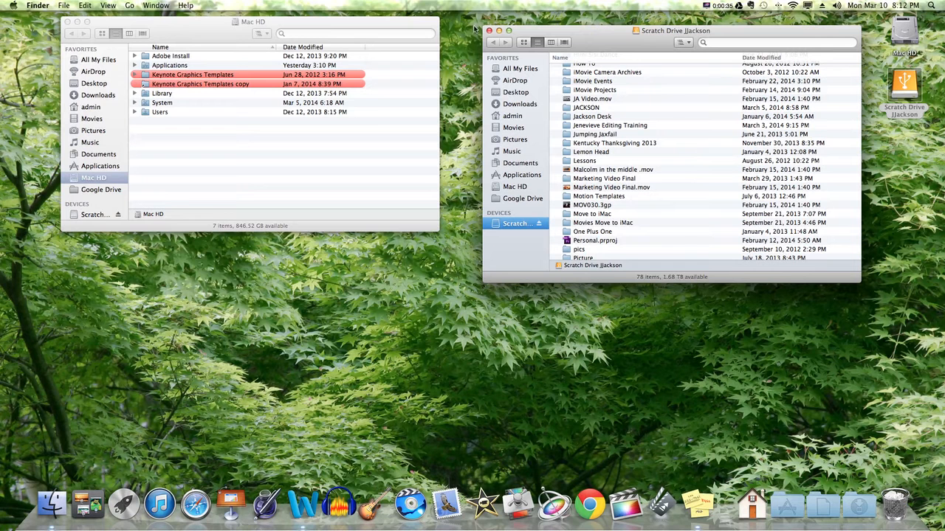
- Bring the Mac HD window forward, then the scratch drive window
{"action": "left_click", "coordinate": [244, 229]}
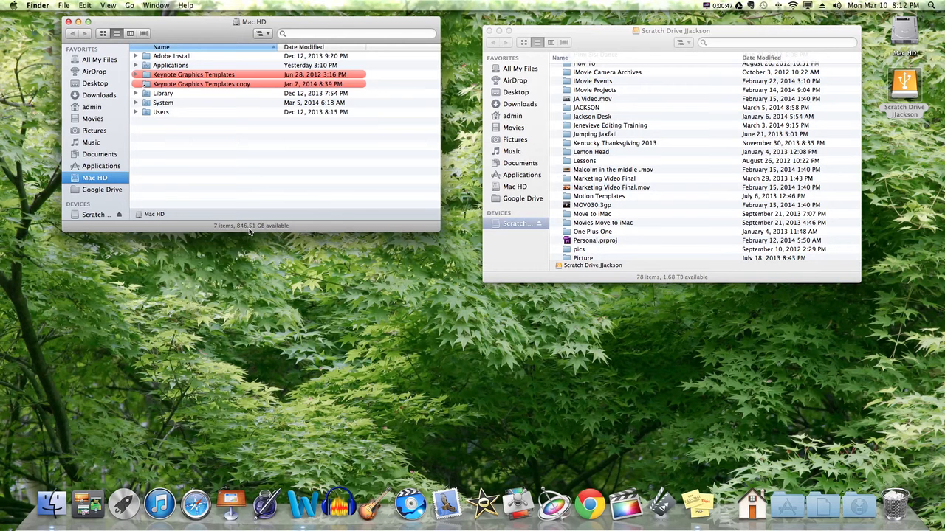
{"action": "left_click", "coordinate": [655, 280]}
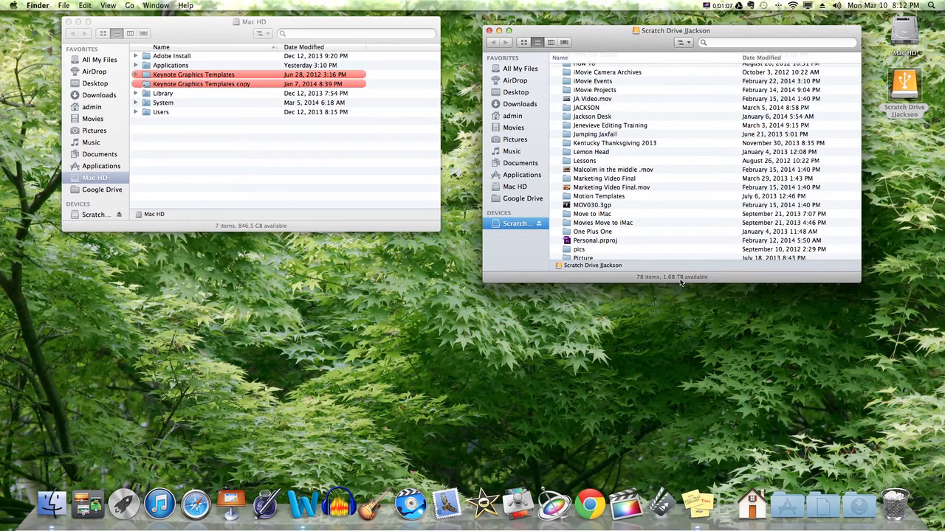
- Close both drive windows to leave the bare desktop, then shrink the Dock icons
{"action": "left_click", "coordinate": [68, 21]}
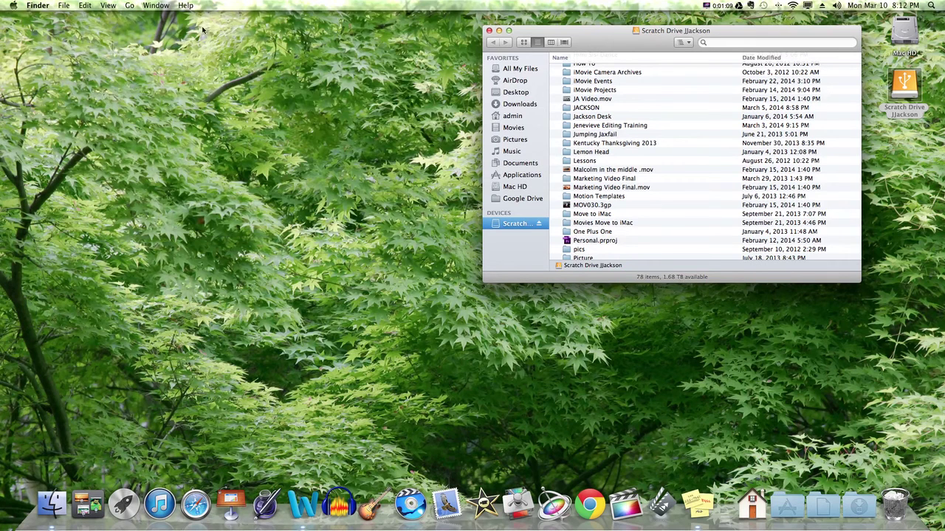
{"action": "left_click", "coordinate": [490, 30]}
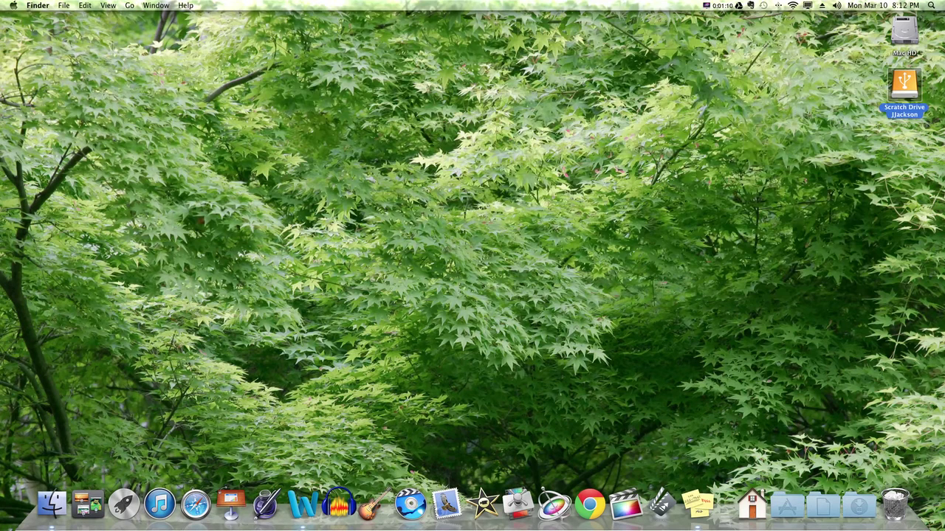
{"action": "left_click", "coordinate": [909, 155]}
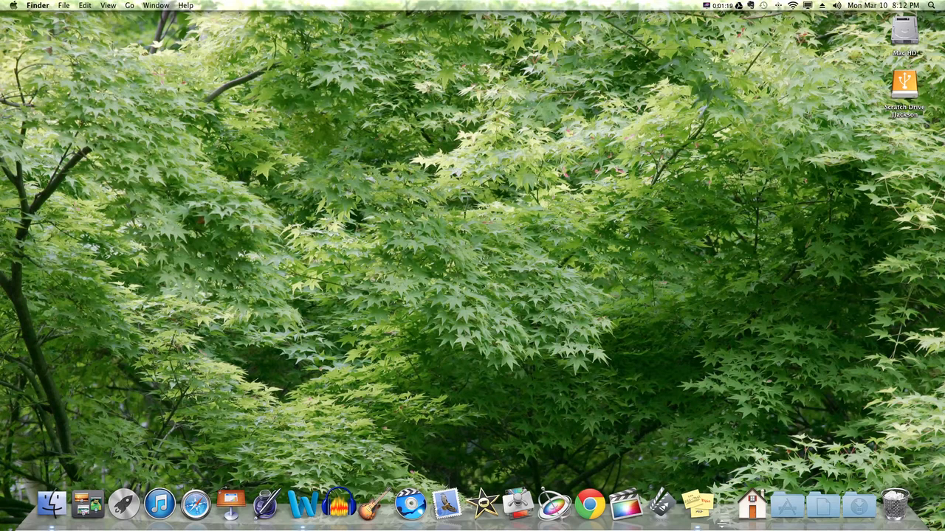
{"action": "mouse_move", "coordinate": [725, 516]}
{"action": "left_mouse_down"}
{"action": "mouse_move", "coordinate": [725, 528]}
{"action": "mouse_move", "coordinate": [724, 504]}
{"action": "left_mouse_up"}
- Open a new Finder window on All My Files and move it toward centre-left
{"action": "left_click", "coordinate": [52, 504]}
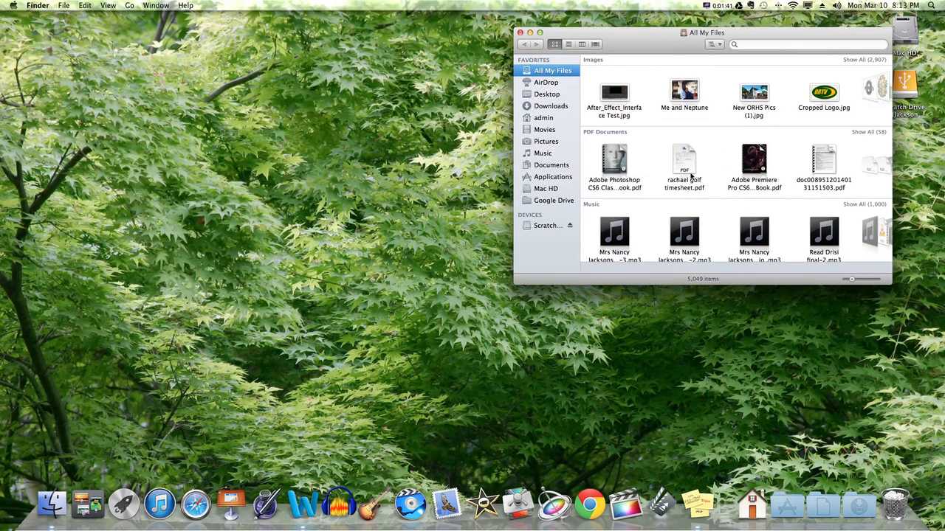
{"action": "mouse_move", "coordinate": [674, 35]}
{"action": "left_mouse_down"}
{"action": "mouse_move", "coordinate": [453, 25]}
{"action": "mouse_move", "coordinate": [401, 39]}
{"action": "left_mouse_up"}
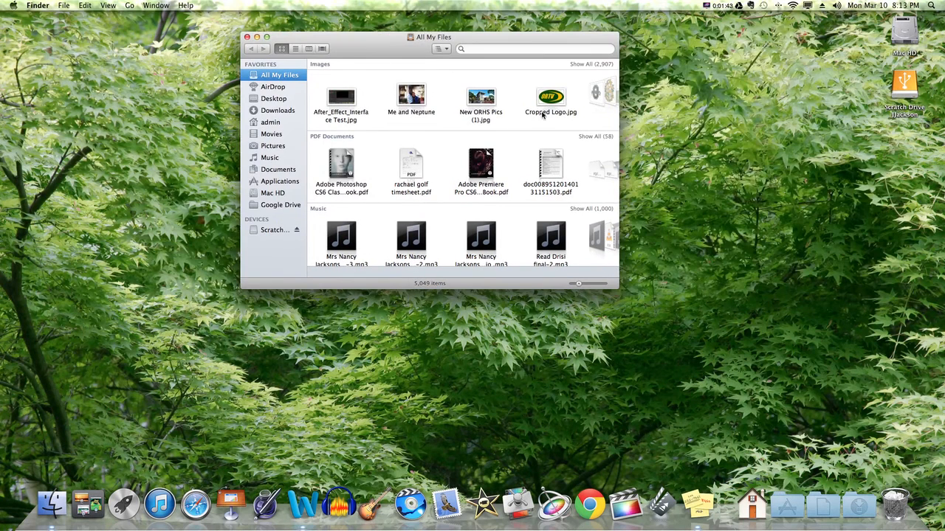
{"action": "scroll", "coordinate": [456, 110], "scroll_direction": "right", "scroll_amount": 10}
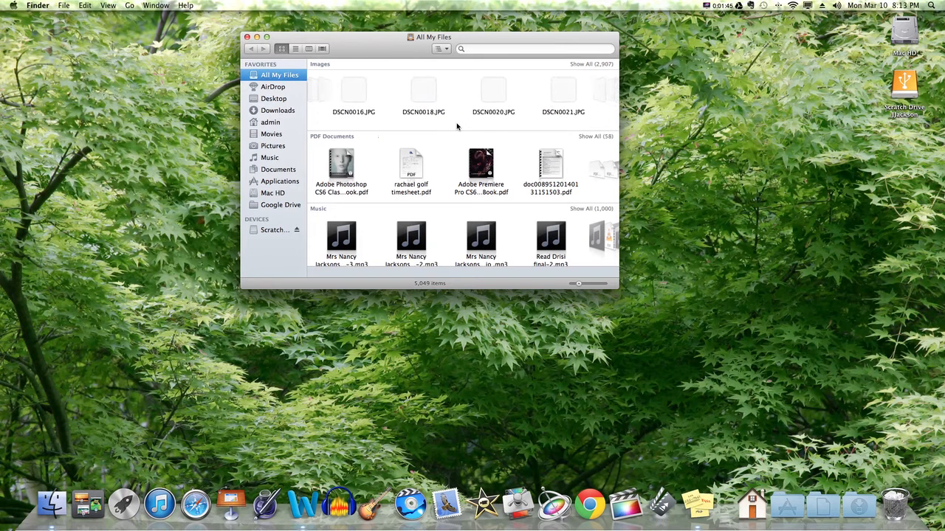
{"action": "scroll", "coordinate": [456, 127], "scroll_direction": "right", "scroll_amount": 3}
{"action": "scroll", "coordinate": [457, 127], "scroll_direction": "right", "scroll_amount": 2}
{"action": "scroll", "coordinate": [459, 127], "scroll_direction": "right", "scroll_amount": 2}
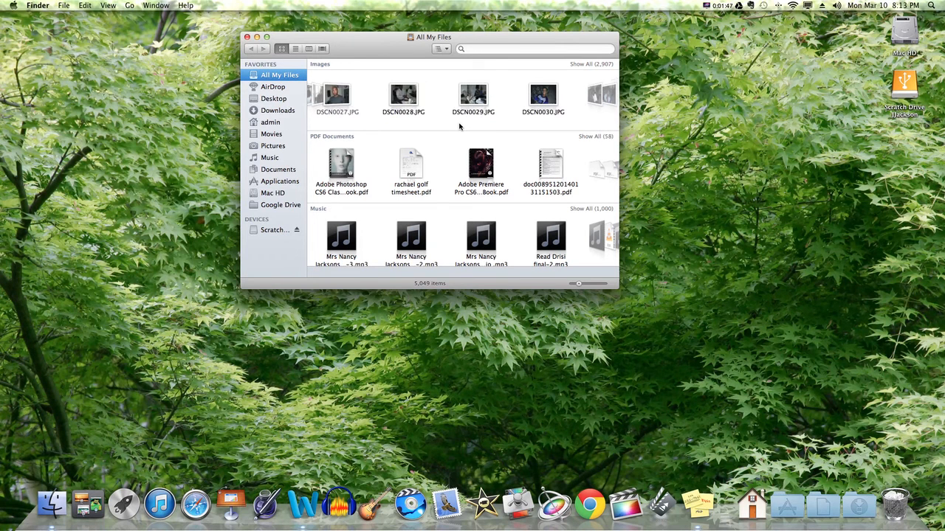
{"action": "scroll", "coordinate": [459, 126], "scroll_direction": "right", "scroll_amount": 3}
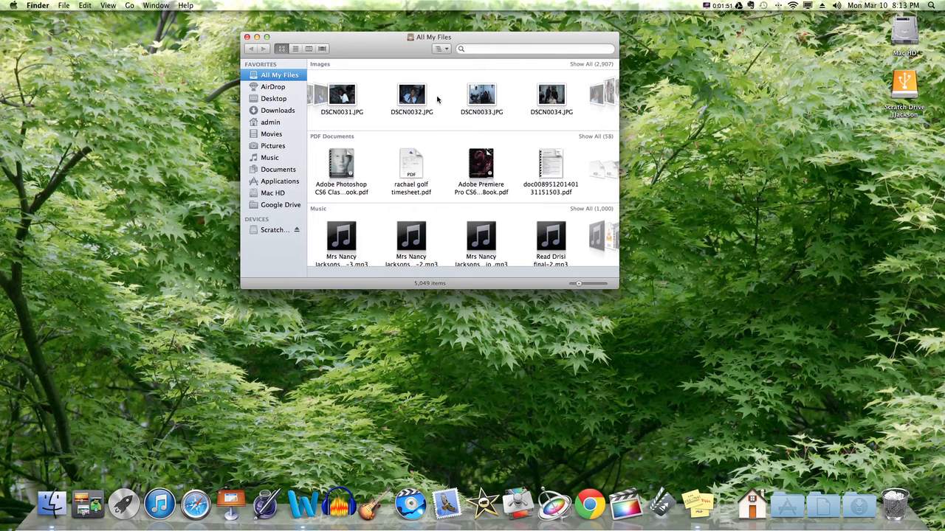
{"action": "scroll", "coordinate": [436, 150], "scroll_direction": "right", "scroll_amount": 3}
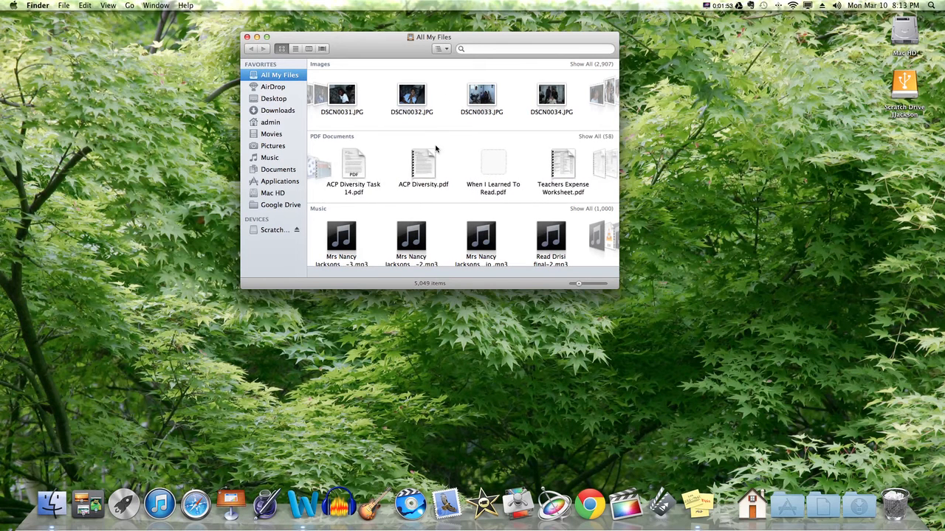
{"action": "scroll", "coordinate": [446, 218], "scroll_direction": "right", "scroll_amount": 5}
{"action": "scroll", "coordinate": [447, 218], "scroll_direction": "right", "scroll_amount": 5}
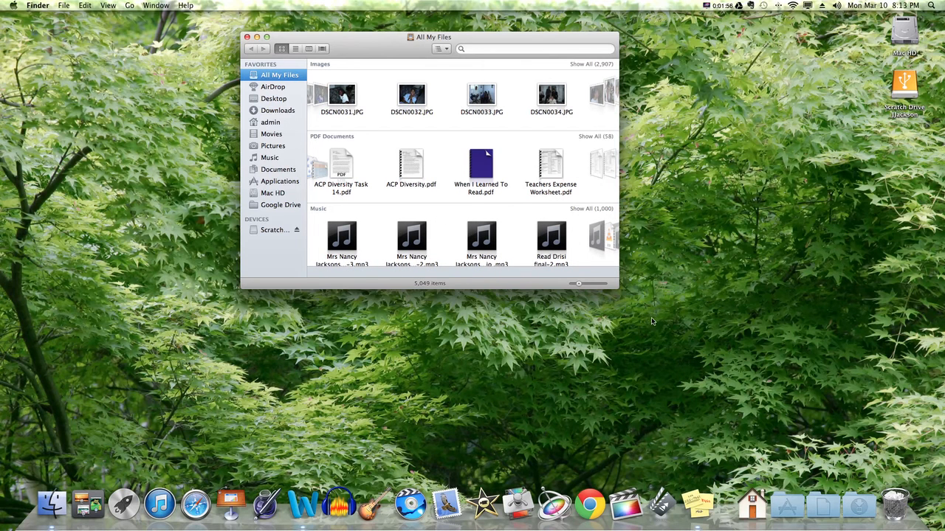
- Enlarge the All My Files window, move it top left, and increase the thumbnail size
{"action": "left_click_drag", "start_coordinate": [619, 288], "coordinate": [739, 357]}
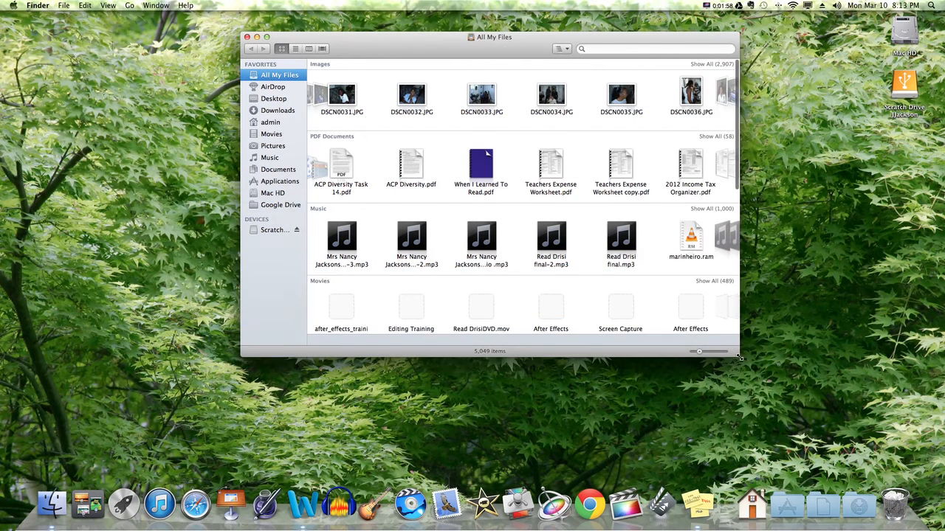
{"action": "left_click_drag", "start_coordinate": [504, 37], "coordinate": [383, 17]}
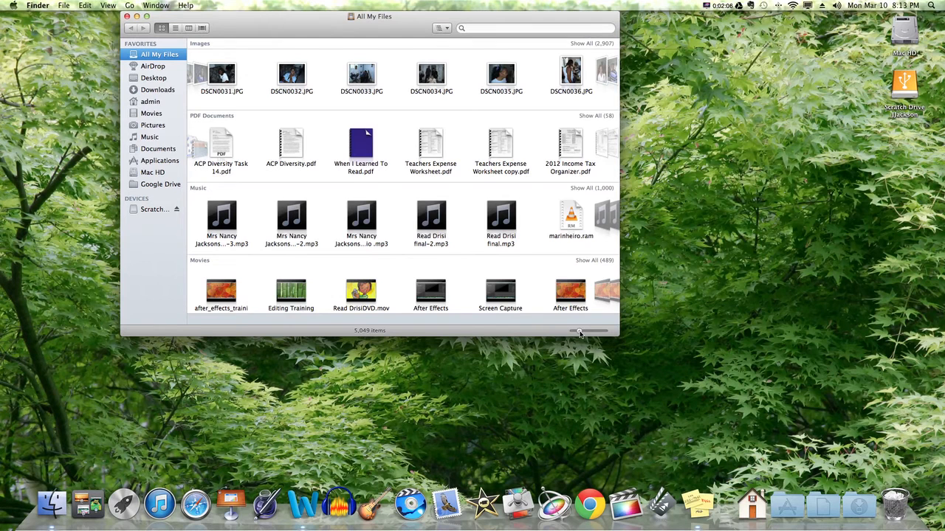
{"action": "mouse_move", "coordinate": [580, 331]}
{"action": "left_mouse_down"}
{"action": "mouse_move", "coordinate": [596, 333]}
{"action": "mouse_move", "coordinate": [568, 332]}
{"action": "left_mouse_up"}
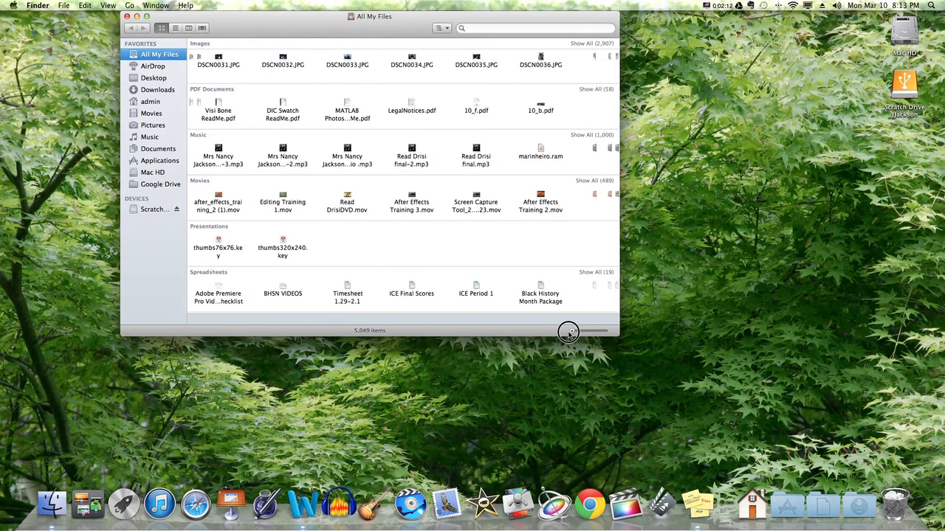
{"action": "left_click_drag", "start_coordinate": [569, 332], "coordinate": [578, 333]}
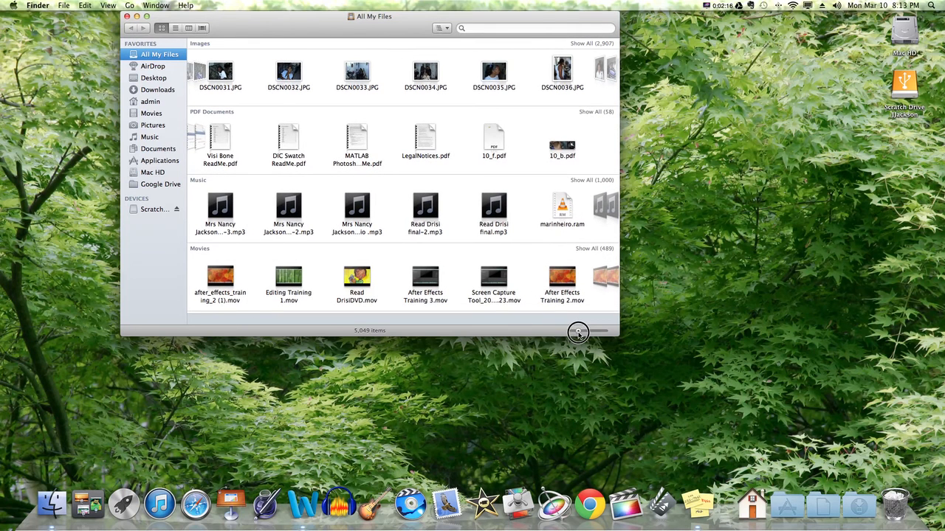
{"action": "scroll", "coordinate": [454, 173], "scroll_direction": "right", "scroll_amount": 5}
{"action": "scroll", "coordinate": [453, 177], "scroll_direction": "left", "scroll_amount": 5}
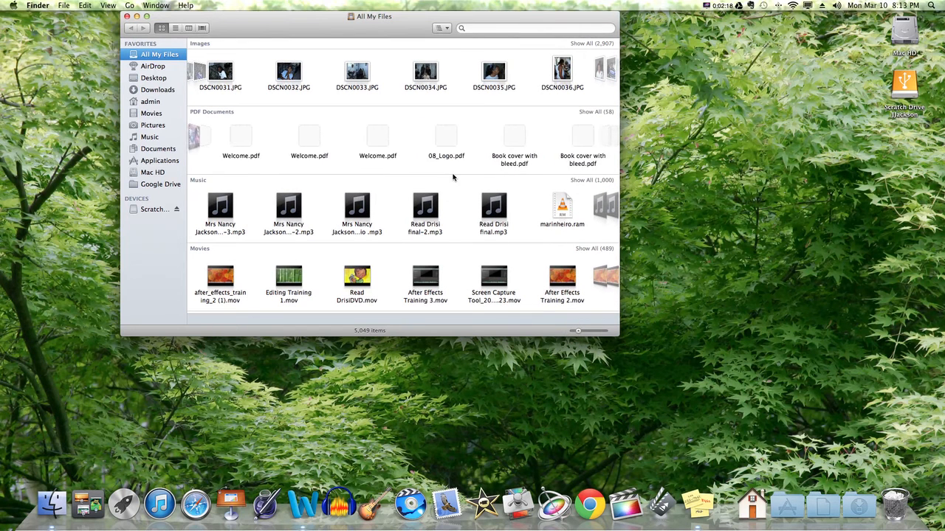
{"action": "scroll", "coordinate": [453, 177], "scroll_direction": "left", "scroll_amount": 1}
{"action": "scroll", "coordinate": [453, 177], "scroll_direction": "left", "scroll_amount": 5}
{"action": "scroll", "coordinate": [465, 180], "scroll_direction": "left", "scroll_amount": 1}
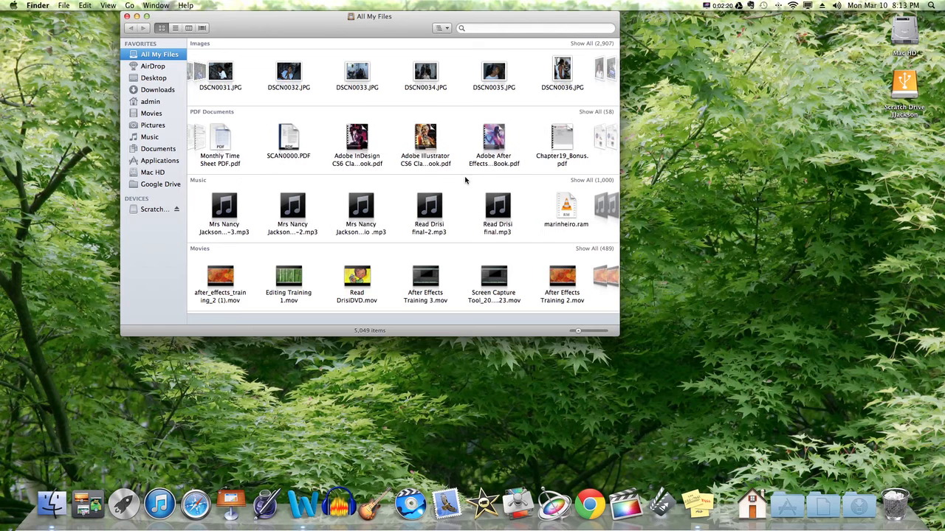
{"action": "scroll", "coordinate": [437, 153], "scroll_direction": "left", "scroll_amount": 3}
{"action": "scroll", "coordinate": [437, 151], "scroll_direction": "left", "scroll_amount": 3}
{"action": "scroll", "coordinate": [438, 151], "scroll_direction": "left", "scroll_amount": 3}
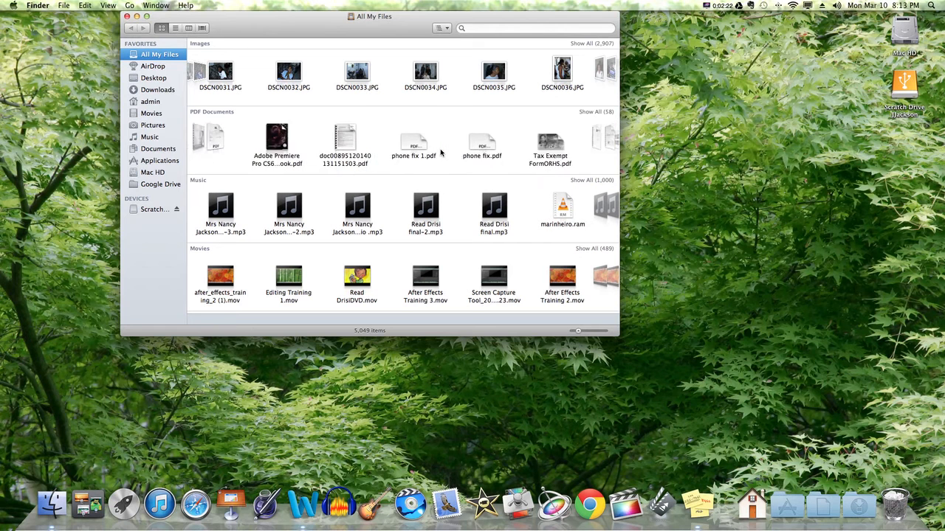
{"action": "scroll", "coordinate": [437, 151], "scroll_direction": "left", "scroll_amount": 2}
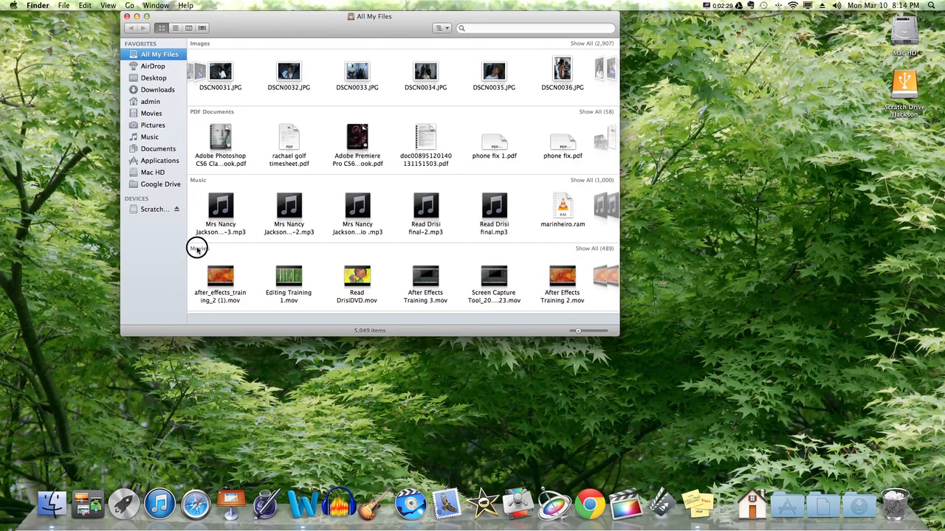
{"action": "scroll", "coordinate": [197, 250], "scroll_direction": "down", "scroll_amount": 3}
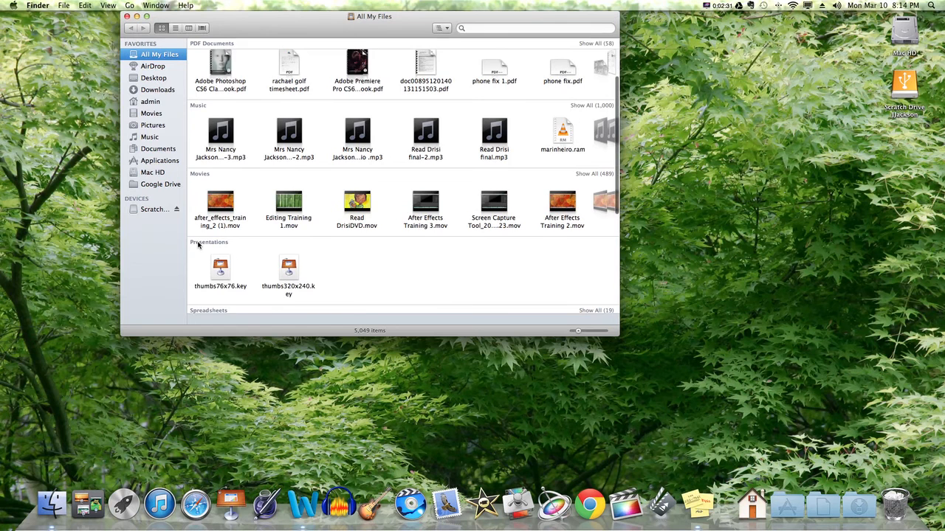
{"action": "scroll", "coordinate": [199, 251], "scroll_direction": "down", "scroll_amount": 5}
{"action": "scroll", "coordinate": [205, 267], "scroll_direction": "down", "scroll_amount": 3}
{"action": "scroll", "coordinate": [205, 267], "scroll_direction": "down", "scroll_amount": 1}
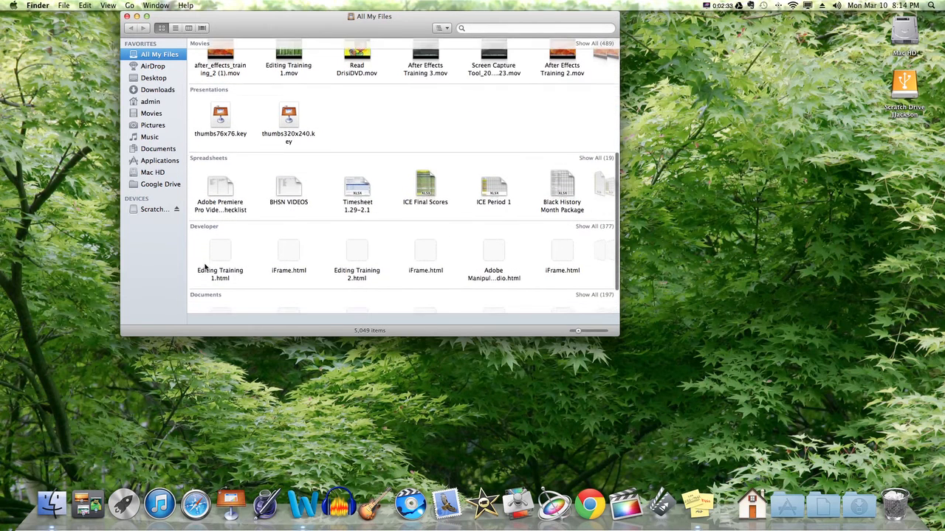
{"action": "scroll", "coordinate": [205, 267], "scroll_direction": "down", "scroll_amount": 2}
{"action": "scroll", "coordinate": [206, 268], "scroll_direction": "down", "scroll_amount": 1}
{"action": "scroll", "coordinate": [206, 267], "scroll_direction": "down", "scroll_amount": 1}
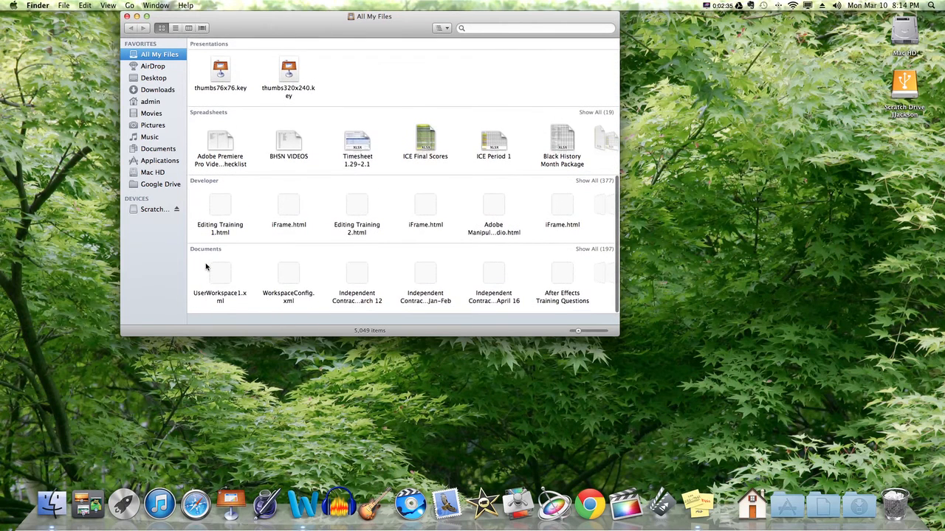
{"action": "scroll", "coordinate": [205, 267], "scroll_direction": "down", "scroll_amount": 1}
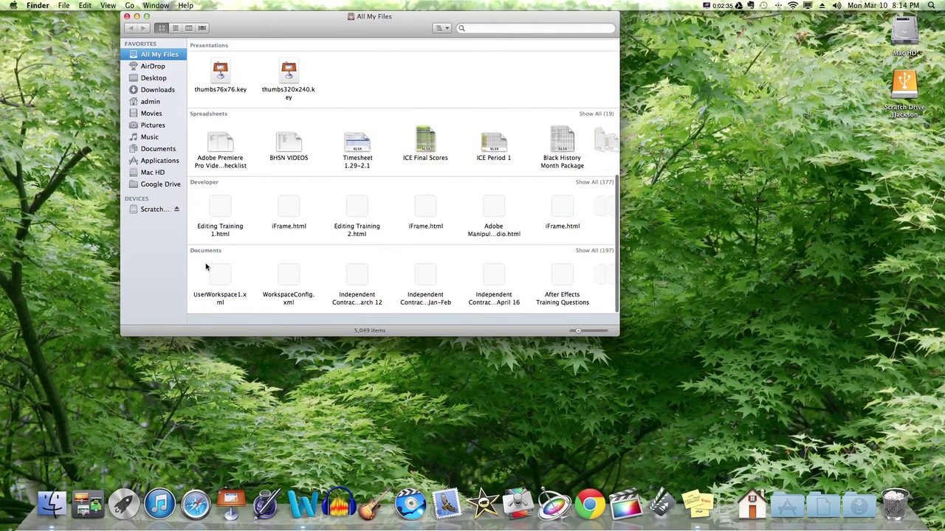
- Show the empty Desktop folder from the sidebar
{"action": "left_click", "coordinate": [152, 79]}
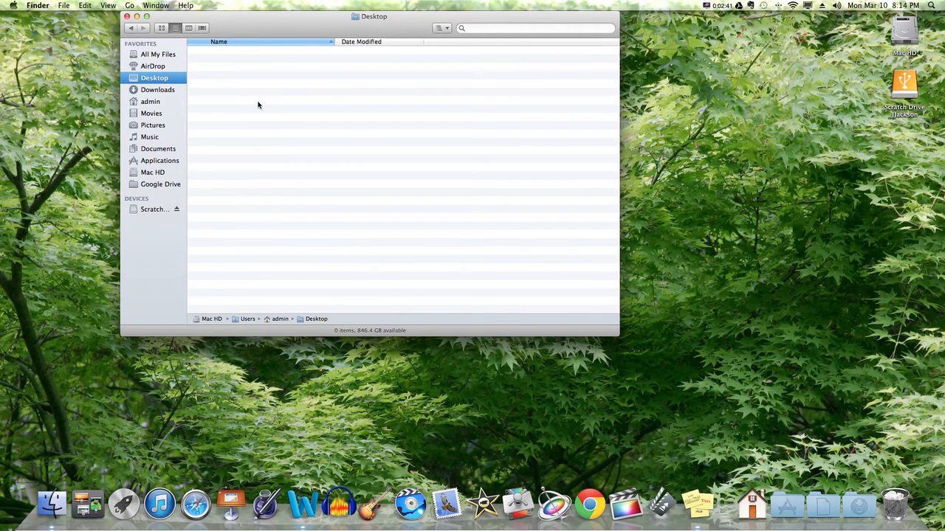
- Browse the Downloads folder, then switch to the admin home folder
{"action": "left_click", "coordinate": [158, 90]}
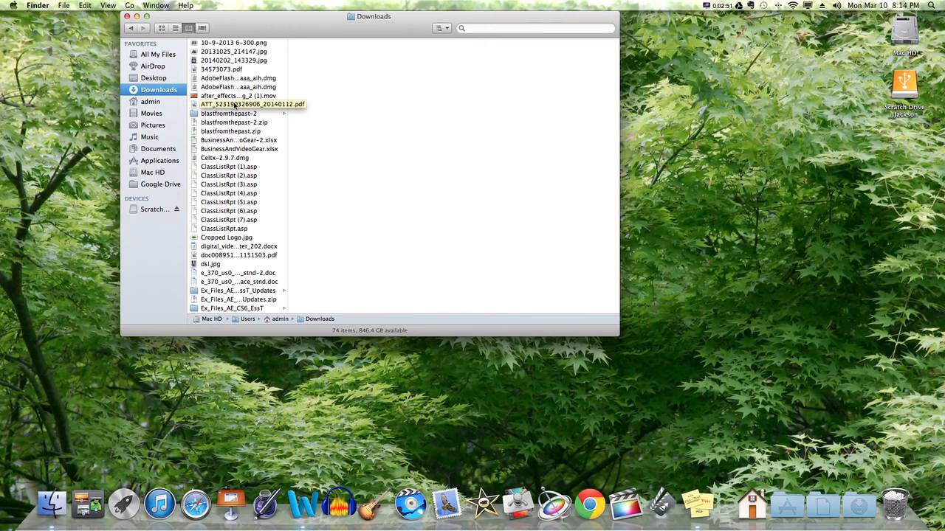
{"action": "scroll", "coordinate": [233, 110], "scroll_direction": "down", "scroll_amount": 10}
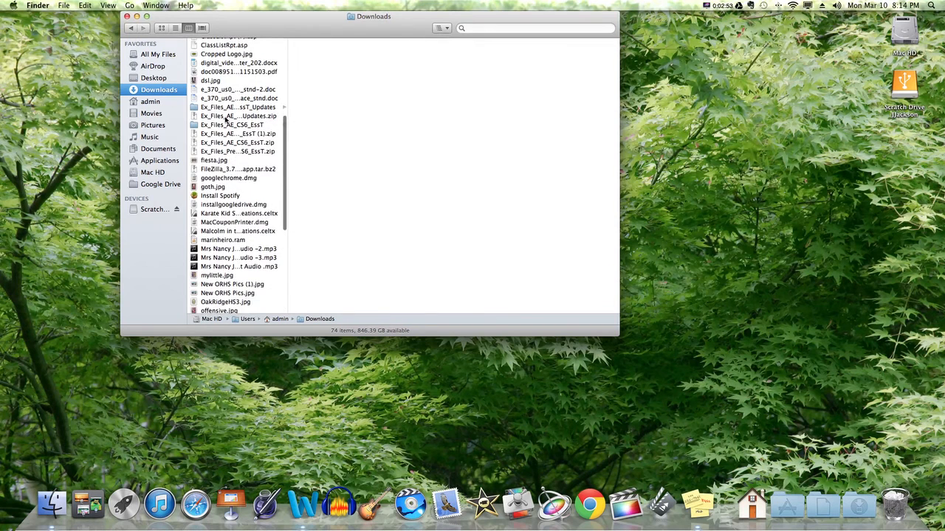
{"action": "scroll", "coordinate": [227, 119], "scroll_direction": "down", "scroll_amount": 10}
{"action": "scroll", "coordinate": [226, 119], "scroll_direction": "up", "scroll_amount": 2}
{"action": "scroll", "coordinate": [227, 119], "scroll_direction": "up", "scroll_amount": 10}
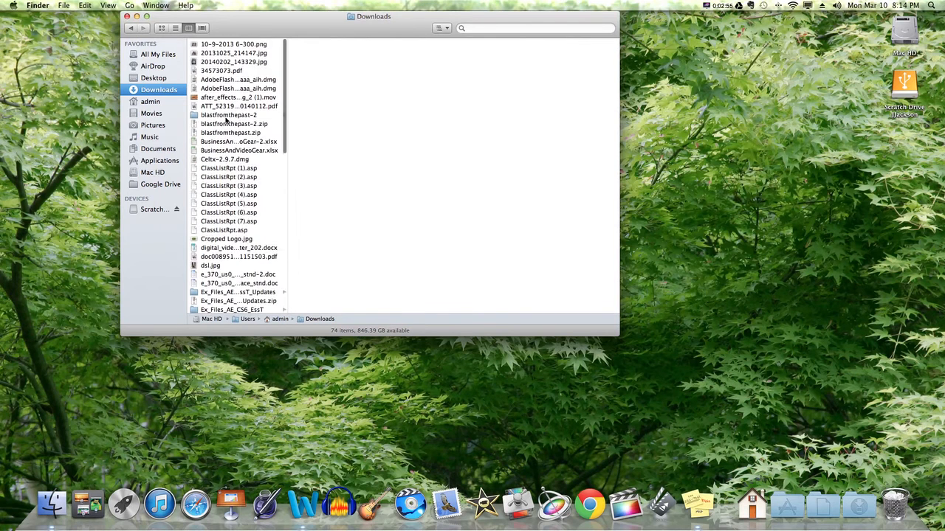
{"action": "scroll", "coordinate": [227, 119], "scroll_direction": "up", "scroll_amount": 10}
{"action": "left_click", "coordinate": [160, 105]}
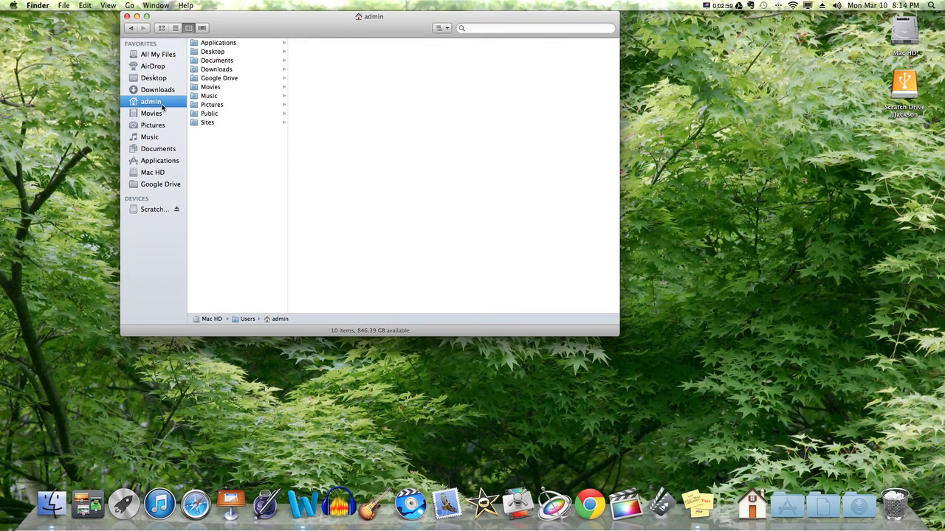
- Visit Movies, Pictures, Music and Documents in turn from the sidebar
{"action": "left_click", "coordinate": [159, 117]}
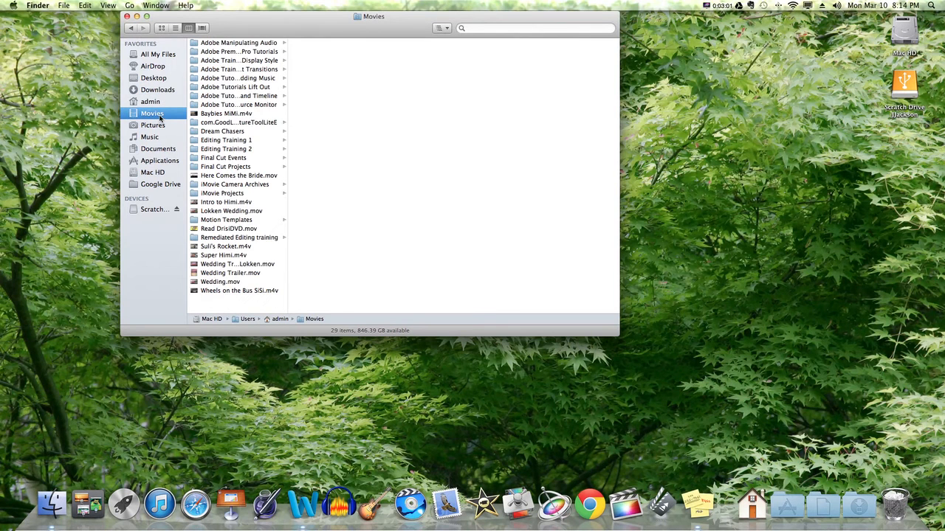
{"action": "left_click", "coordinate": [158, 131]}
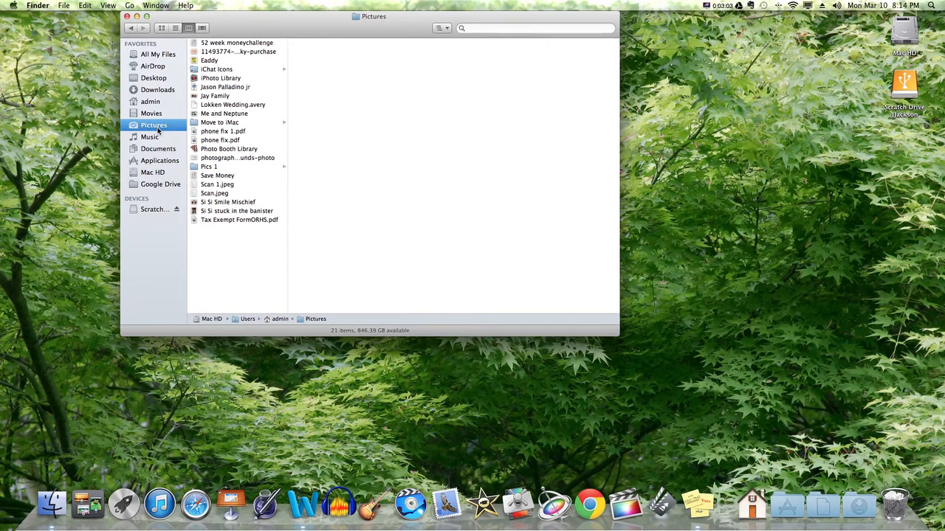
{"action": "left_click", "coordinate": [158, 141]}
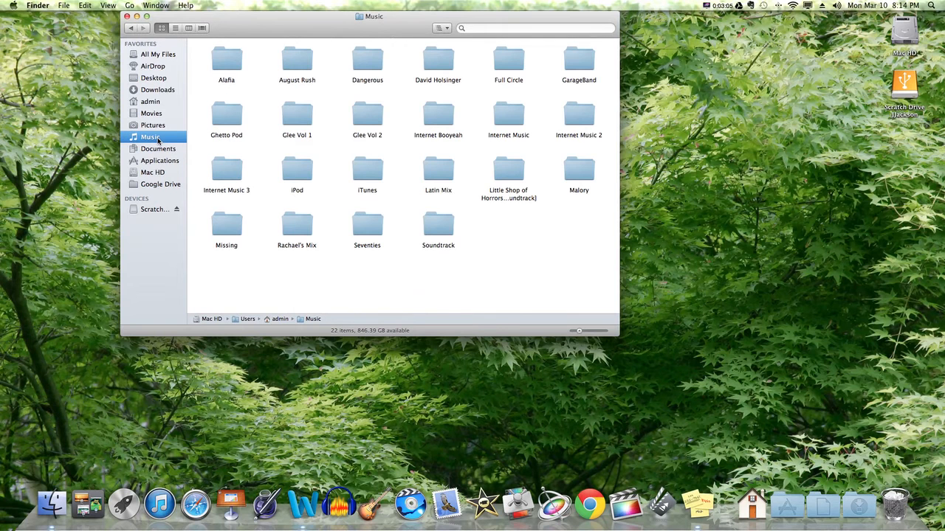
{"action": "left_click", "coordinate": [157, 151]}
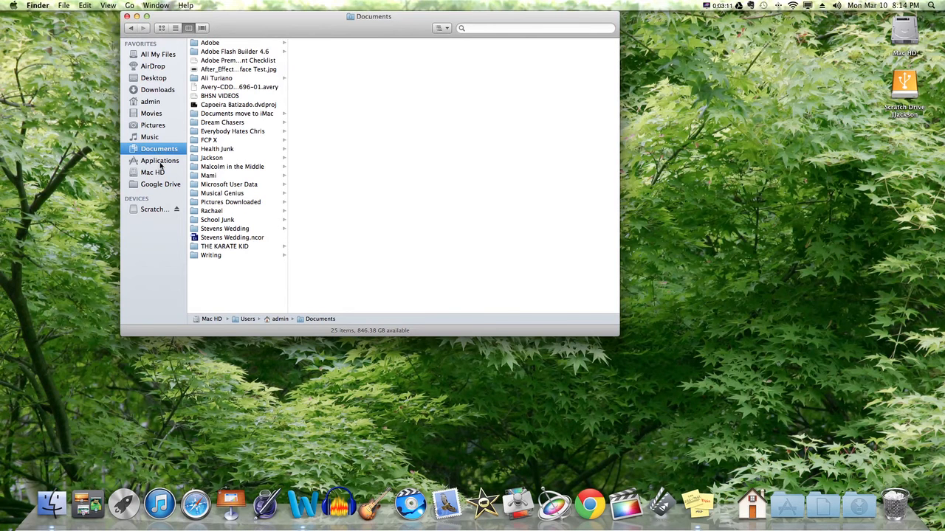
- Show the Applications folder's installed apps
{"action": "left_click", "coordinate": [159, 163]}
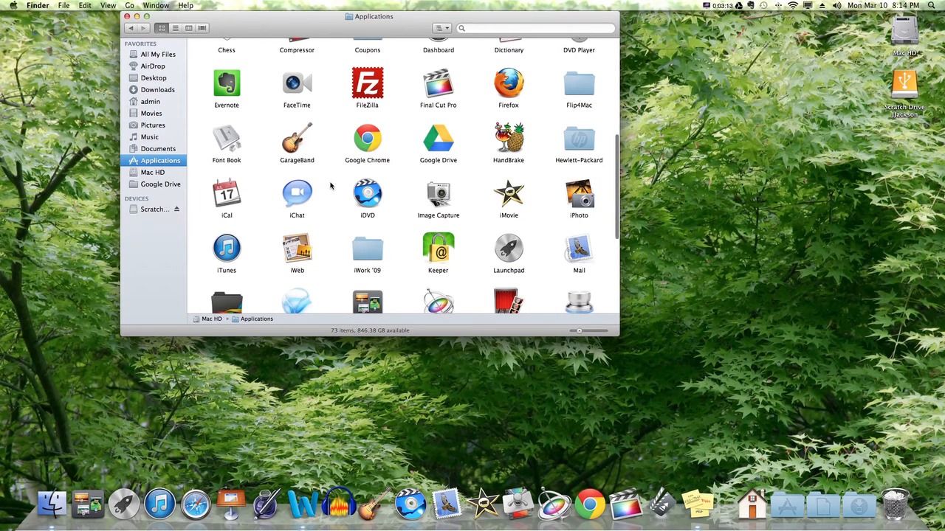
{"action": "scroll", "coordinate": [331, 185], "scroll_direction": "up", "scroll_amount": 3}
{"action": "scroll", "coordinate": [329, 185], "scroll_direction": "up", "scroll_amount": 3}
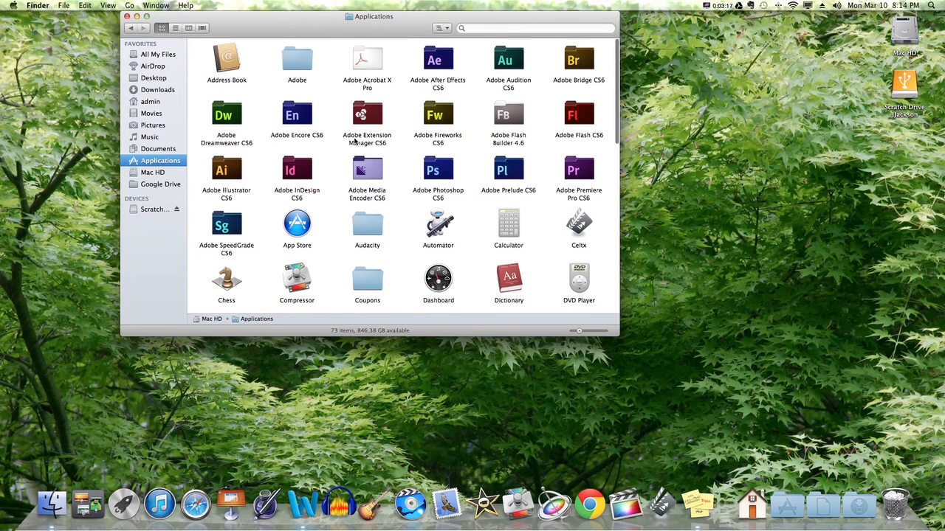
{"action": "scroll", "coordinate": [359, 143], "scroll_direction": "down", "scroll_amount": 3}
{"action": "scroll", "coordinate": [359, 143], "scroll_direction": "down", "scroll_amount": 2}
{"action": "scroll", "coordinate": [360, 143], "scroll_direction": "down", "scroll_amount": 3}
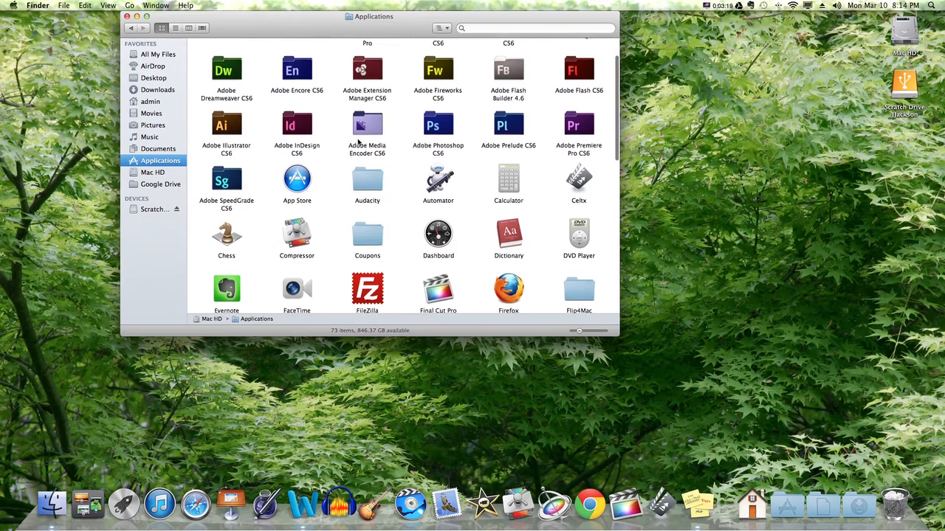
{"action": "scroll", "coordinate": [359, 143], "scroll_direction": "down", "scroll_amount": 3}
{"action": "scroll", "coordinate": [360, 143], "scroll_direction": "down", "scroll_amount": 2}
{"action": "scroll", "coordinate": [360, 144], "scroll_direction": "down", "scroll_amount": 2}
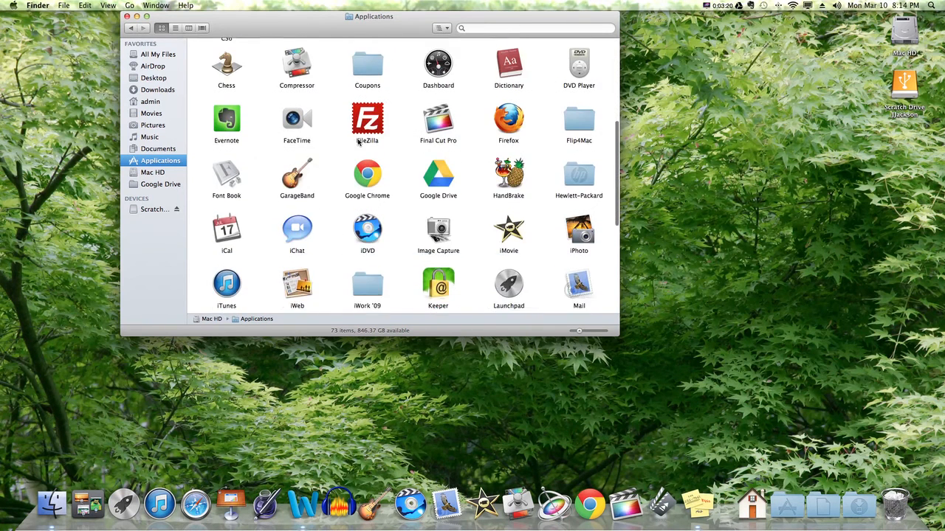
{"action": "scroll", "coordinate": [359, 144], "scroll_direction": "down", "scroll_amount": 5}
- Browse Mac HD's top level, Google Drive, then the Scratch Drive Jackson external drive
{"action": "left_click", "coordinate": [155, 173]}
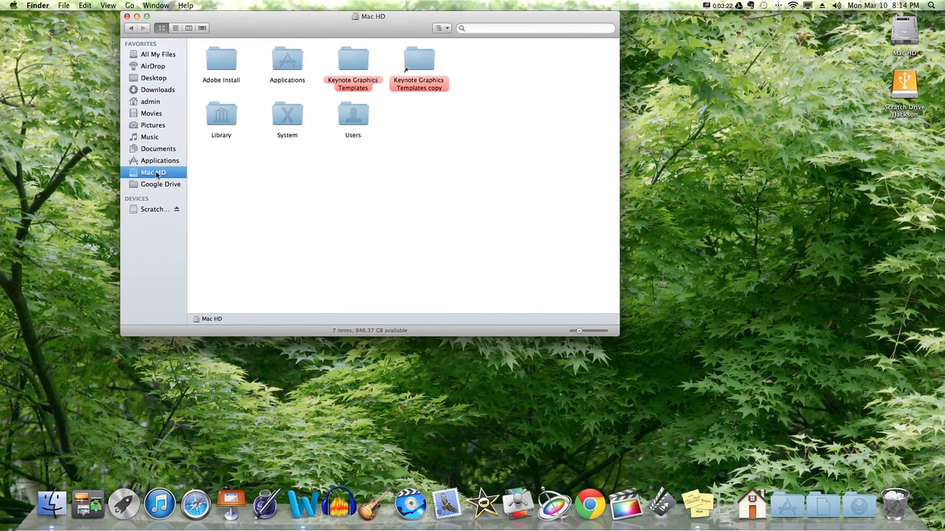
{"action": "left_click", "coordinate": [158, 186]}
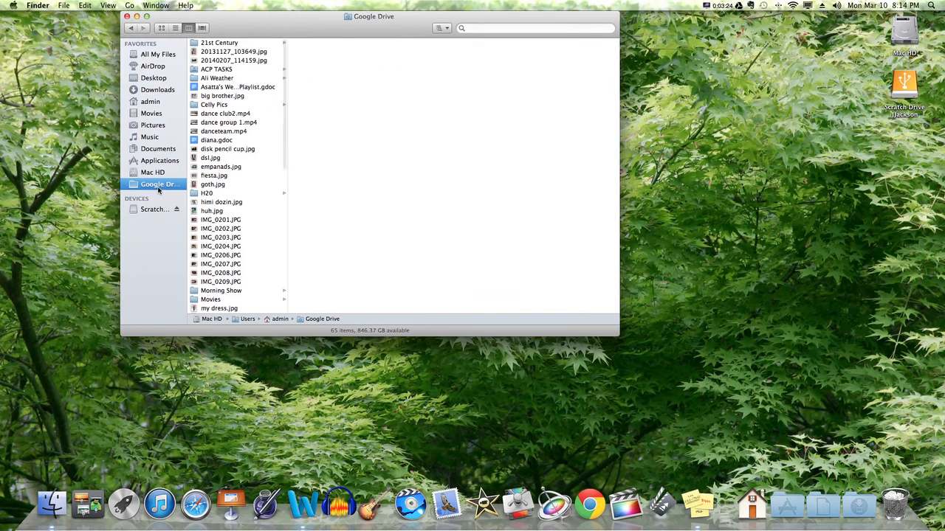
{"action": "left_click", "coordinate": [151, 210]}
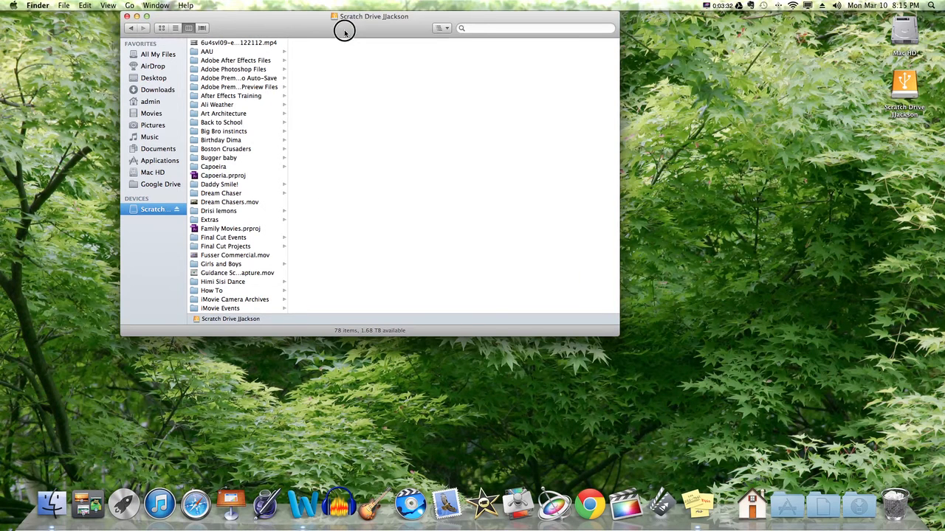
- Move the window left and cycle the scratch drive through icon, list and column views
{"action": "left_click_drag", "start_coordinate": [344, 31], "coordinate": [266, 39]}
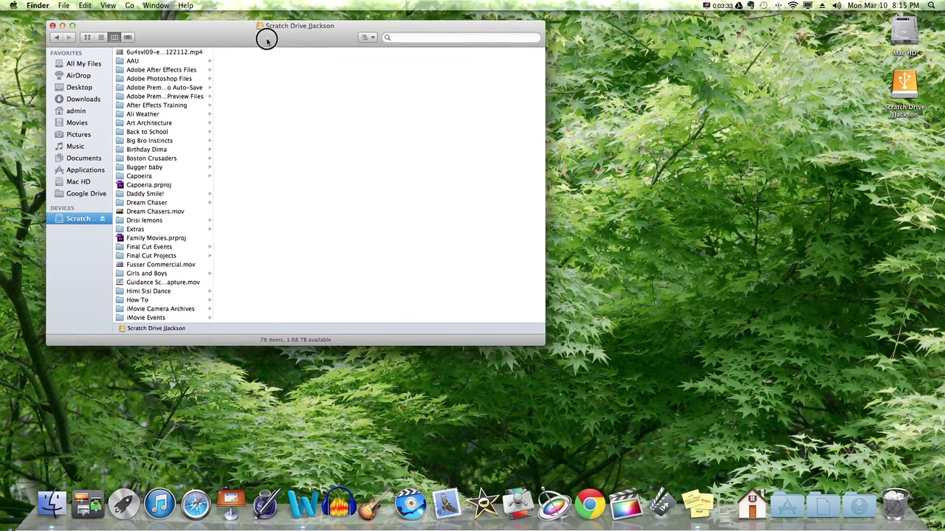
{"action": "left_click", "coordinate": [86, 37]}
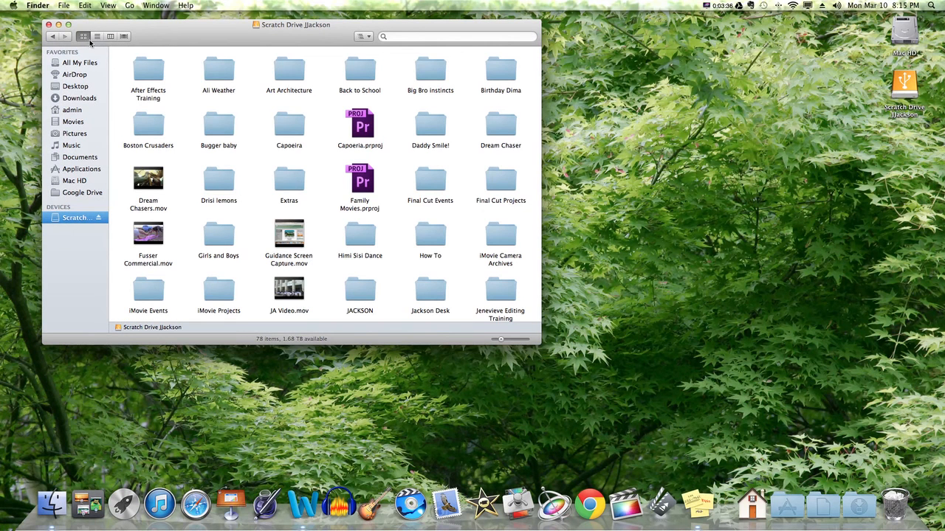
{"action": "left_click", "coordinate": [97, 37]}
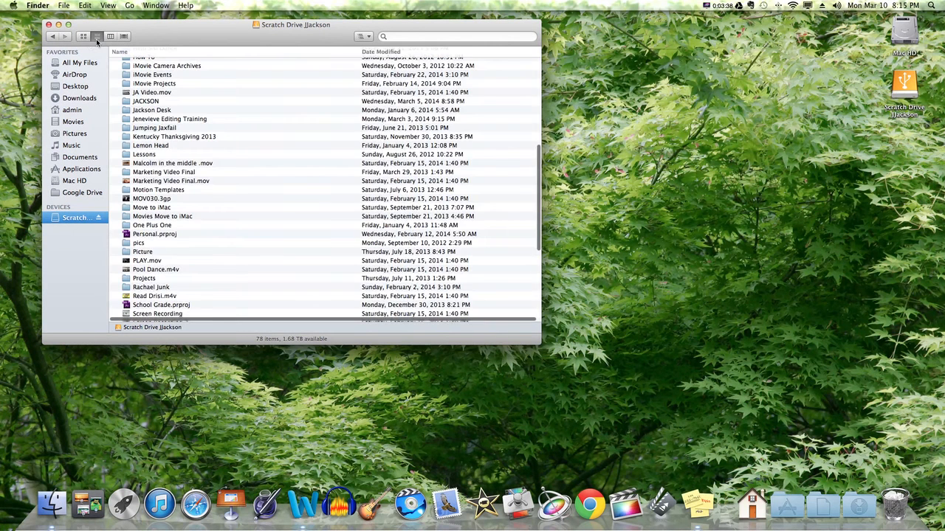
{"action": "left_click", "coordinate": [110, 36]}
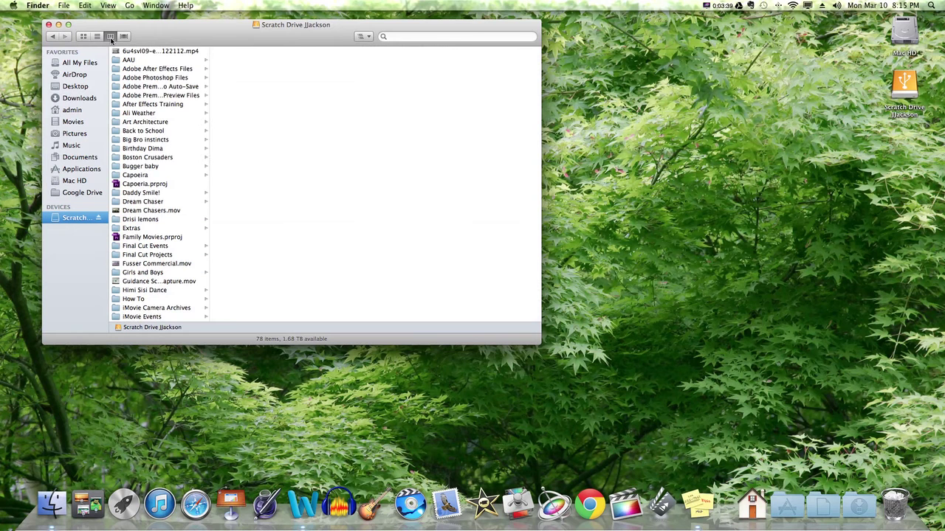
- Preview several folders and Dream Chasers.mov, then show Adobe Photoshop Files in Cover Flow
{"action": "left_click", "coordinate": [153, 114]}
{"action": "left_click", "coordinate": [156, 131]}
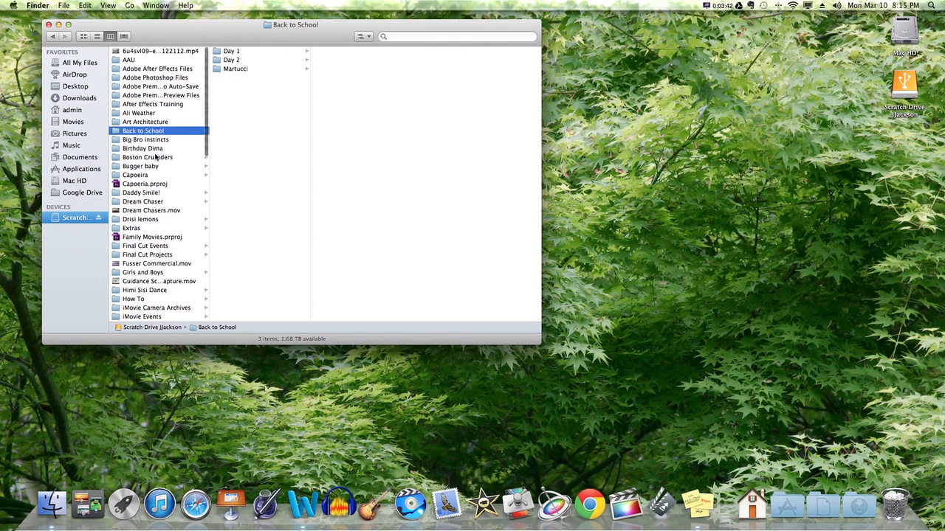
{"action": "left_click", "coordinate": [156, 158]}
{"action": "left_click", "coordinate": [163, 211]}
{"action": "left_click", "coordinate": [157, 78]}
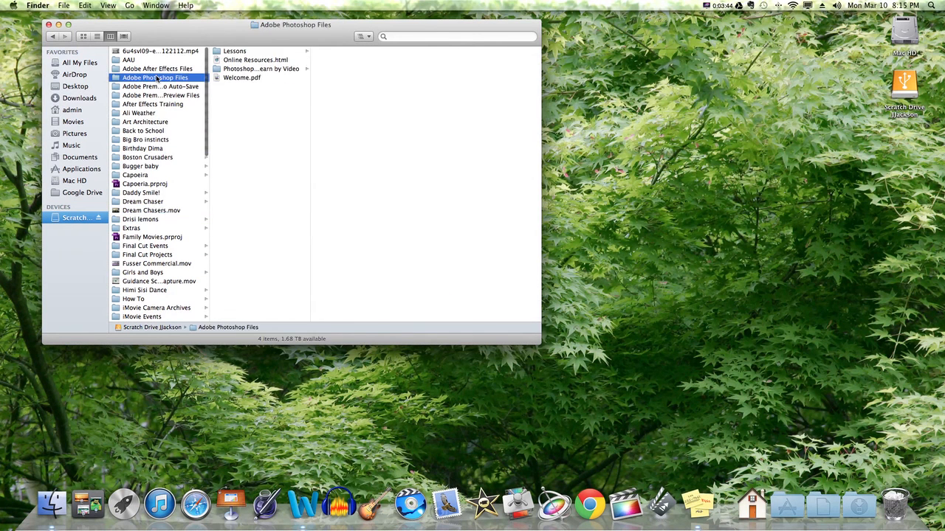
{"action": "left_click", "coordinate": [123, 37]}
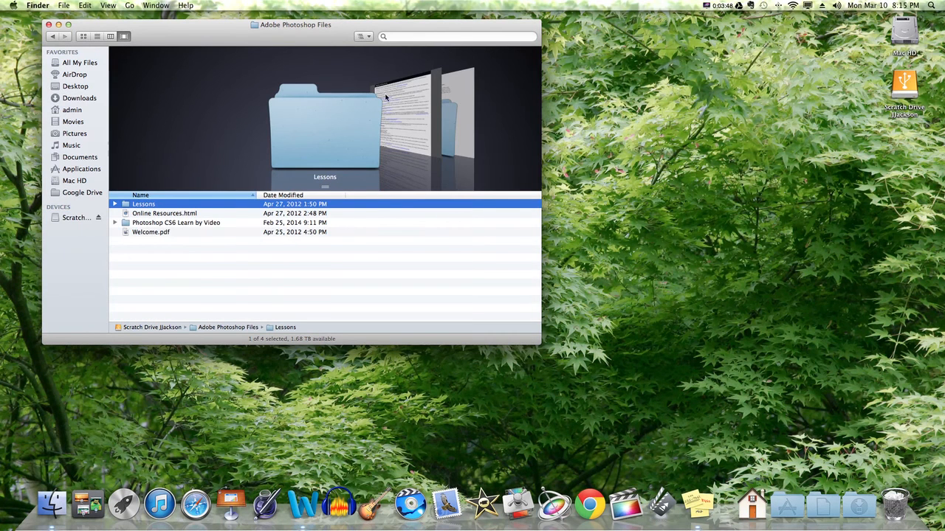
- Peek at the enclosing-folders path list twice, then focus the search field
{"action": "left_click", "coordinate": [368, 37]}
{"action": "left_click", "coordinate": [332, 36]}
{"action": "left_click", "coordinate": [366, 37]}
{"action": "left_click", "coordinate": [333, 39]}
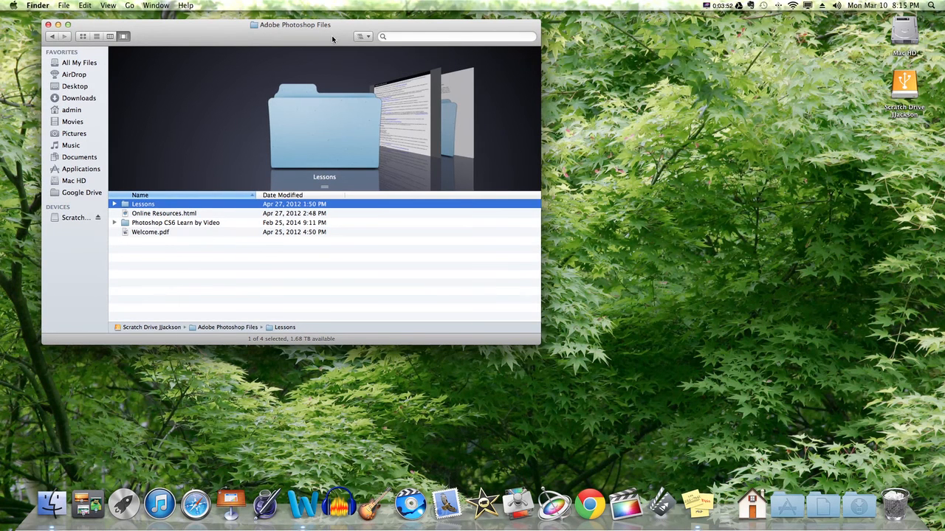
{"action": "left_click", "coordinate": [407, 38]}
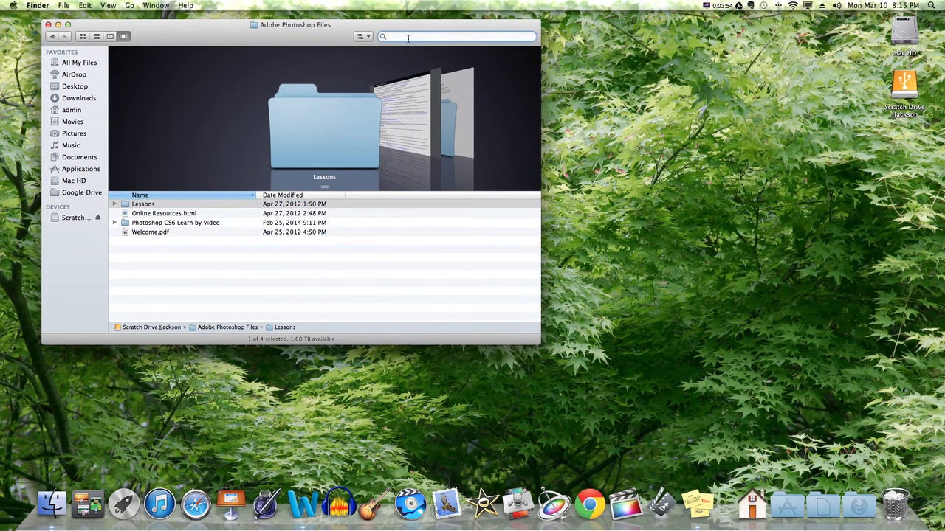
{"action": "type", "text": "pr"}
{"action": "type", "text": "oject"}
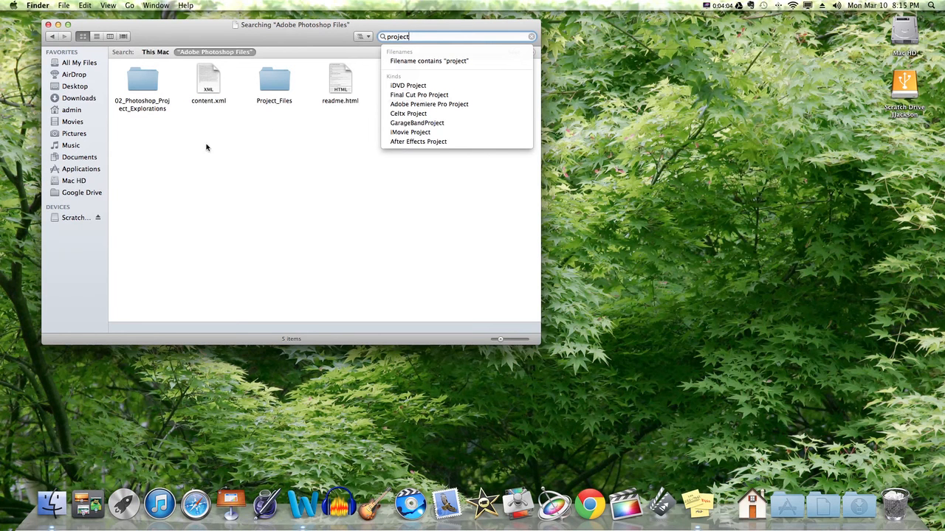
- Widen the 'project' search scope to This Mac, listing 276 matching items
{"action": "left_click", "coordinate": [158, 52]}
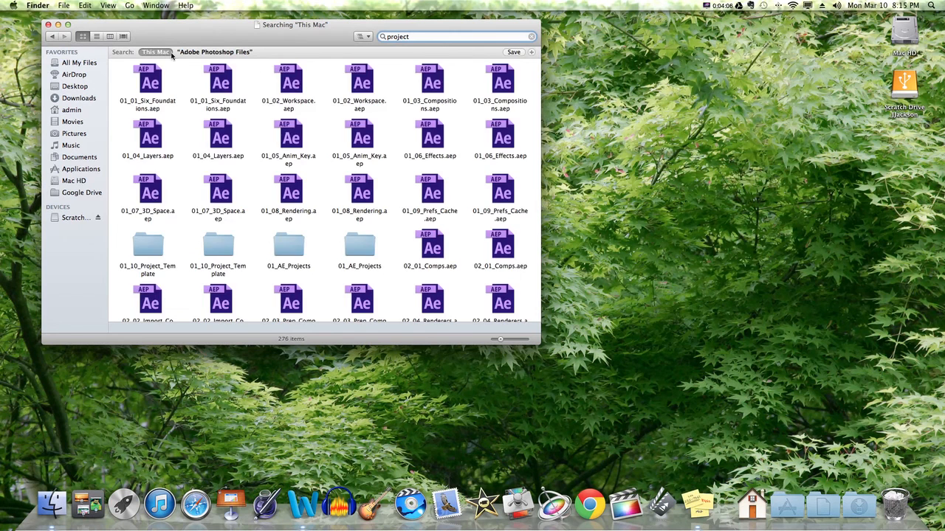